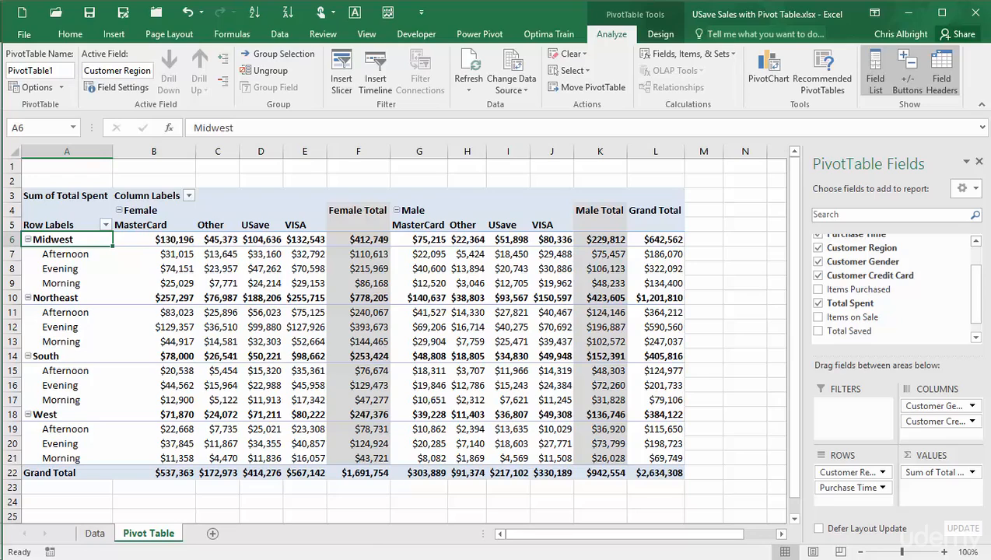
Check which pivot table field the Northeast, Midwest, Afternoon, Female and MasterCard labels each belong to.
{"action": "left_click", "coordinate": [53, 298]}
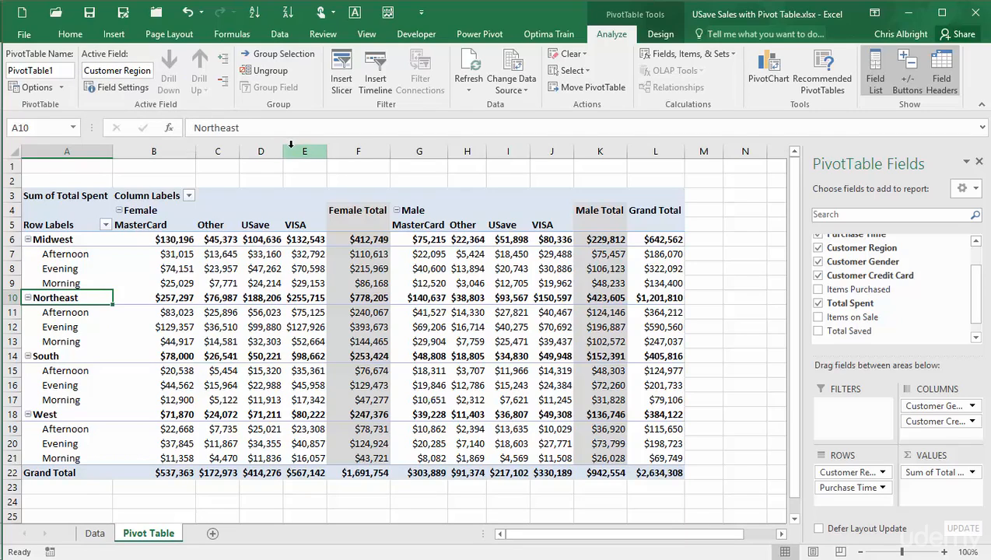
{"action": "left_click", "coordinate": [57, 240]}
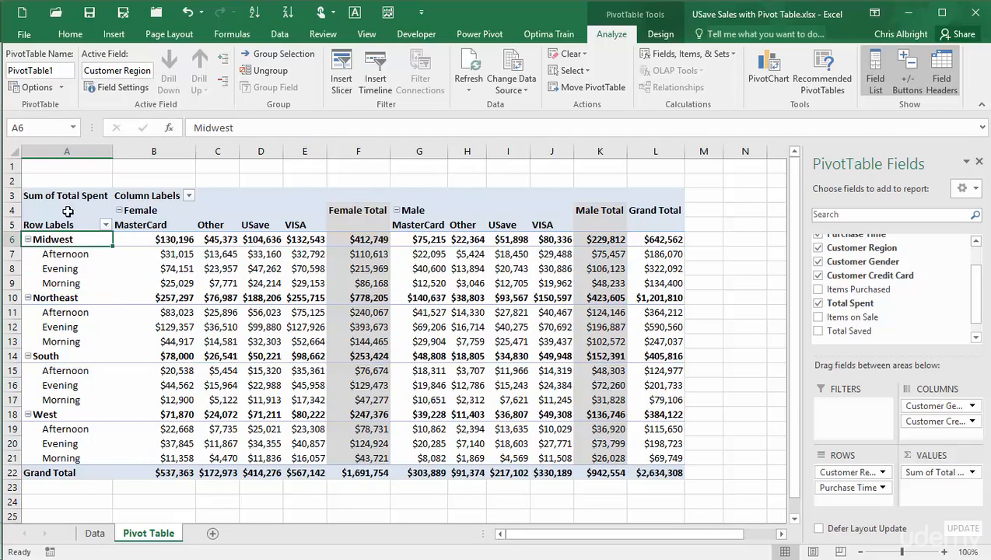
{"action": "left_click", "coordinate": [76, 255]}
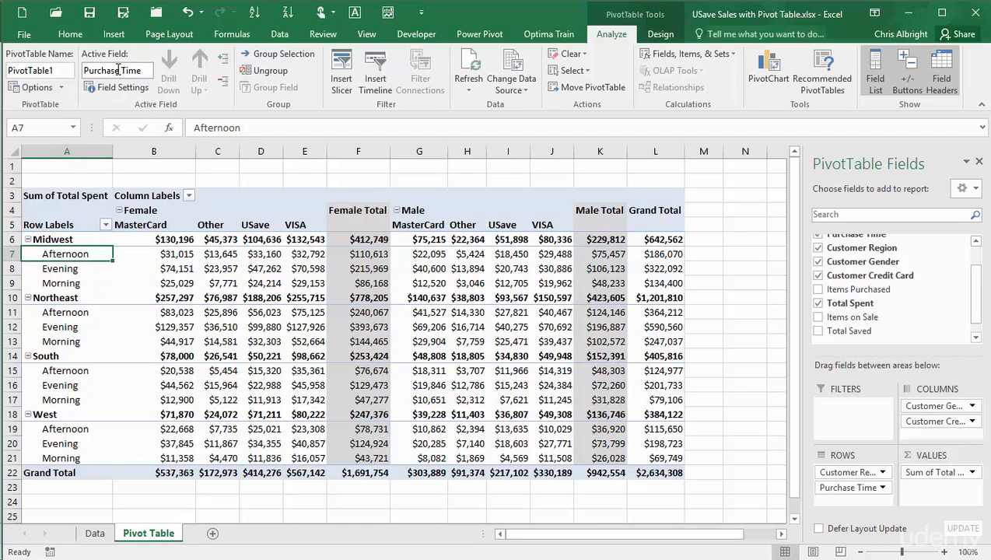
{"action": "left_click", "coordinate": [140, 210]}
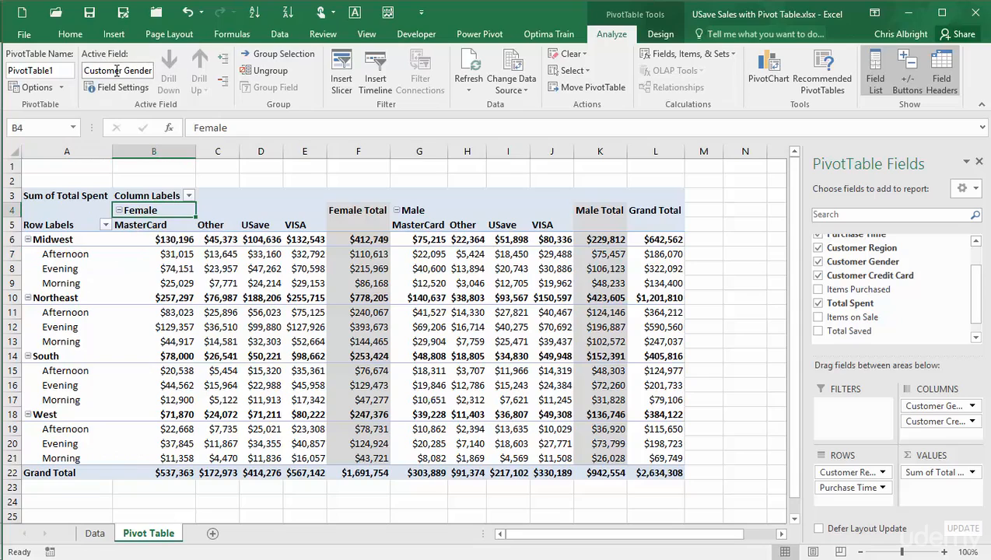
{"action": "left_click", "coordinate": [142, 229]}
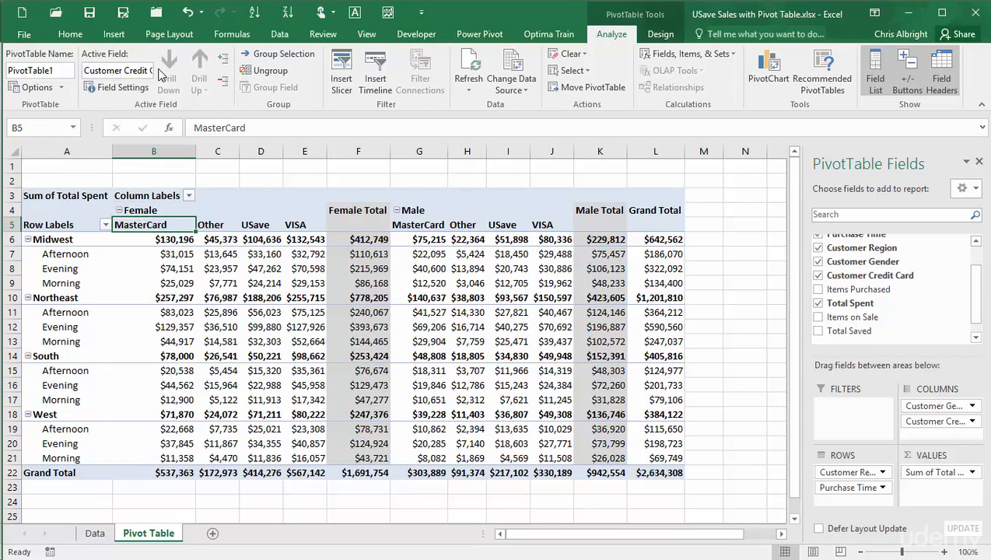
{"action": "mouse_move", "coordinate": [158, 341]}
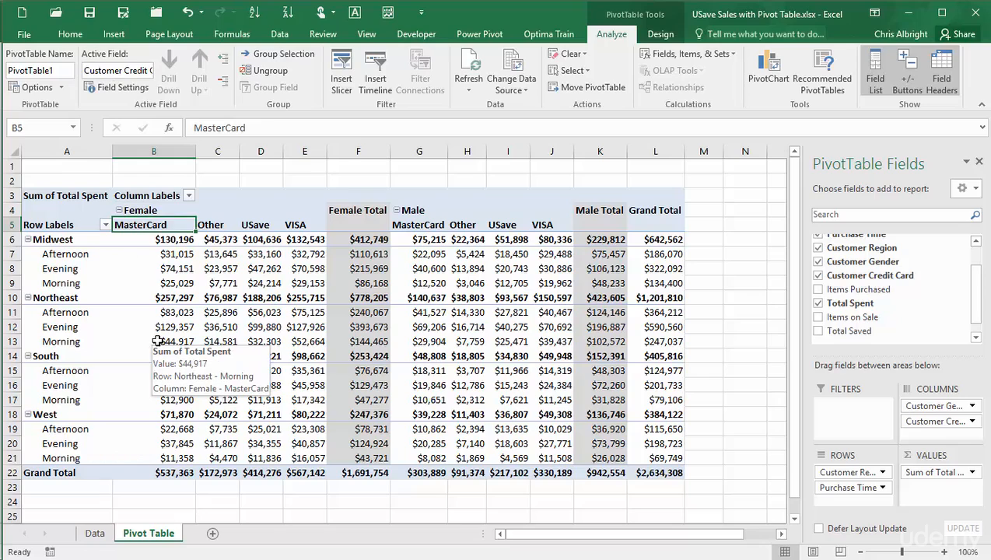
{"action": "left_click", "coordinate": [53, 240]}
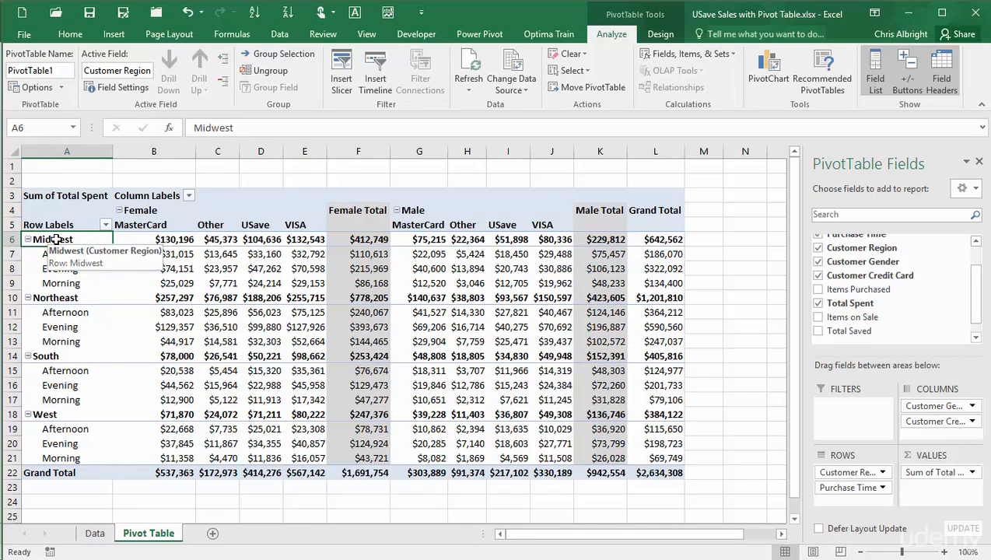
{"action": "right_click", "coordinate": [56, 240]}
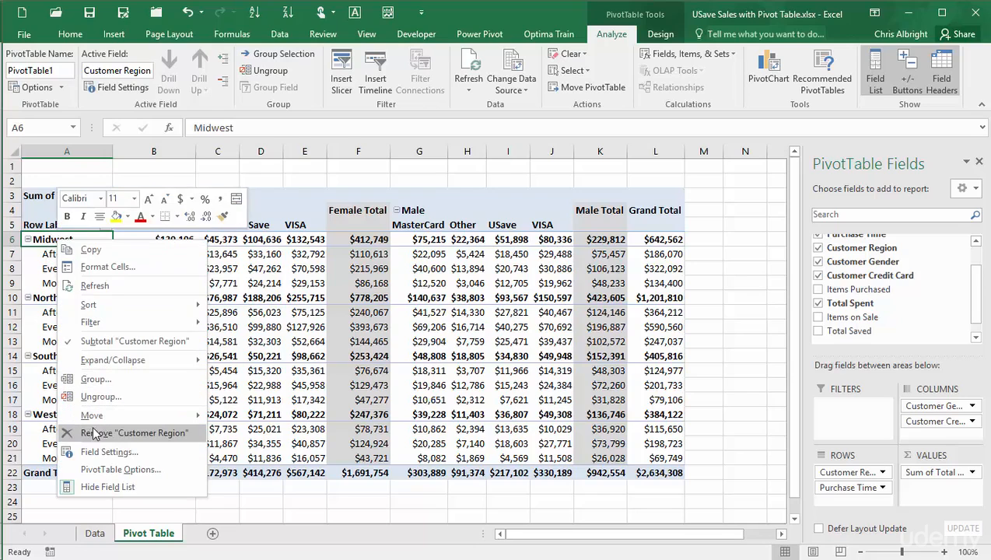
{"action": "left_click", "coordinate": [92, 453]}
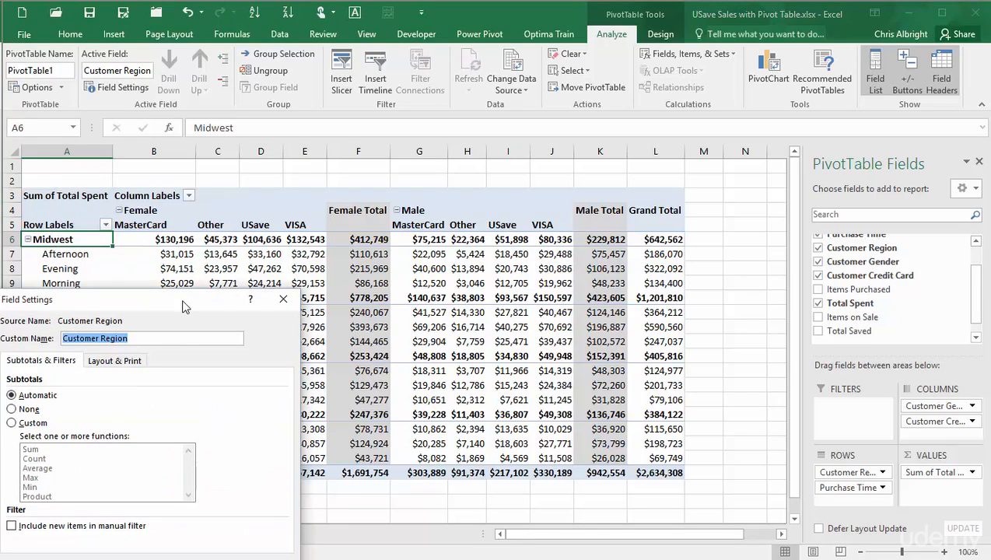
{"action": "left_click_drag", "start_coordinate": [214, 298], "coordinate": [592, 168]}
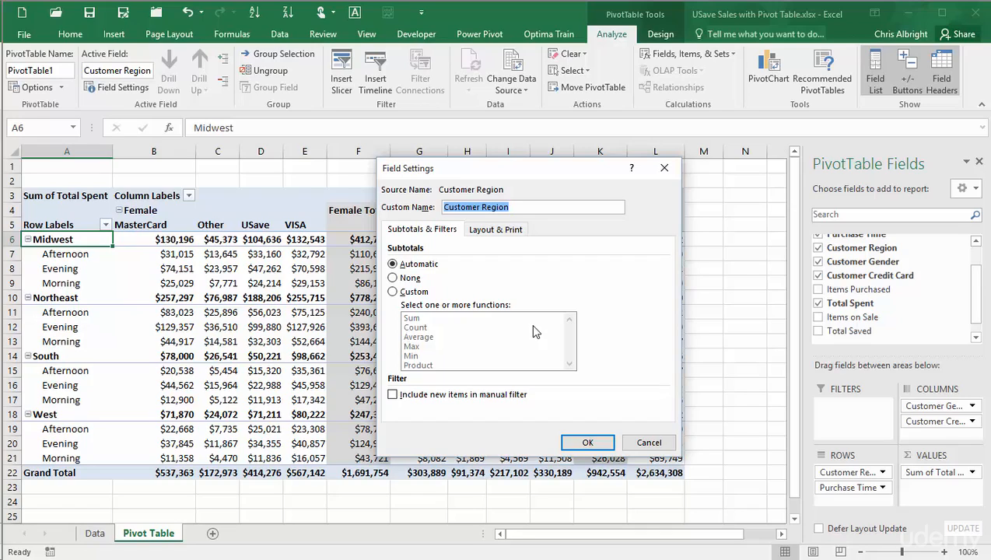
{"action": "left_click", "coordinate": [393, 279]}
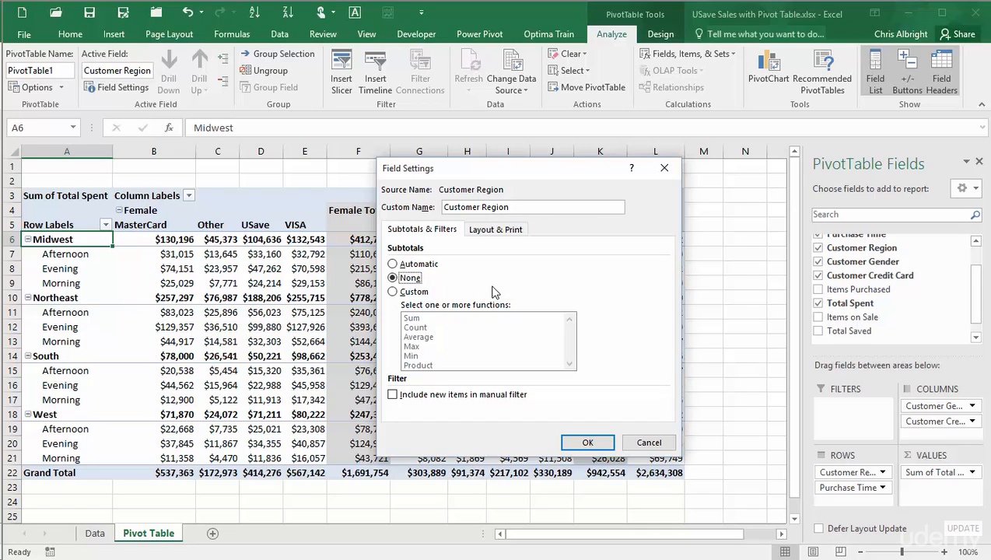
{"action": "left_click", "coordinate": [648, 443]}
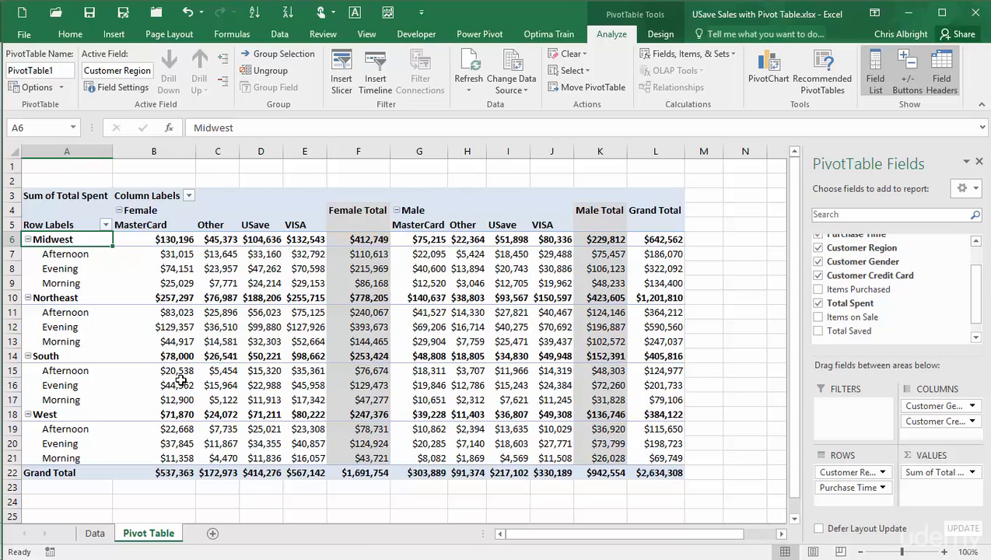
Set the subtotals of the Purchase Time row field to None in its field settings.
{"action": "mouse_move", "coordinate": [180, 379]}
{"action": "left_click", "coordinate": [65, 255]}
{"action": "right_click", "coordinate": [66, 256]}
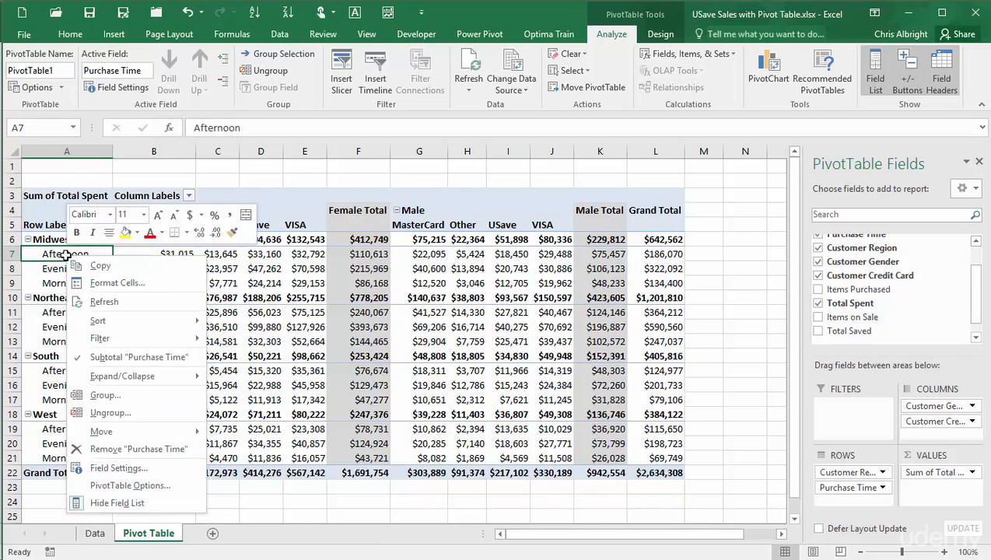
{"action": "left_click", "coordinate": [116, 468]}
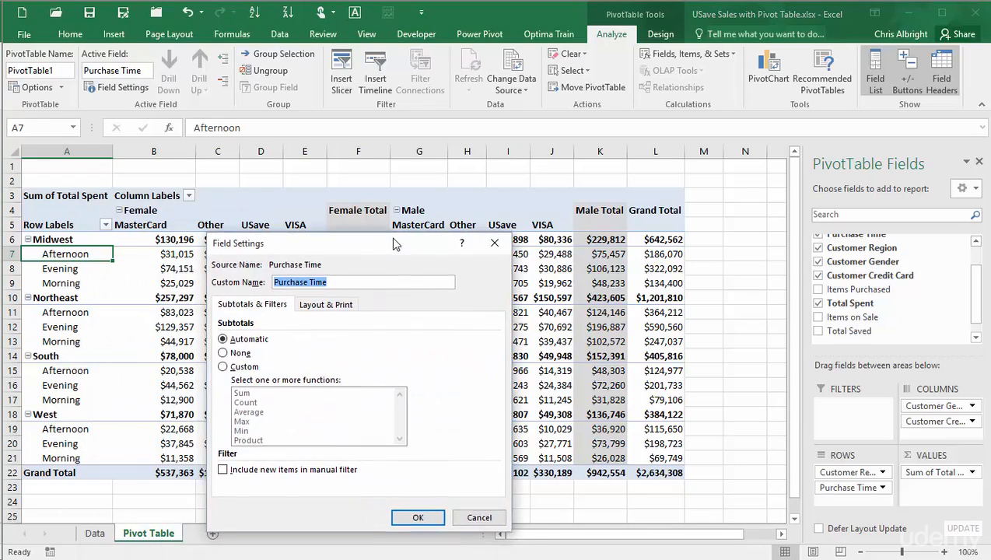
{"action": "left_click", "coordinate": [218, 357]}
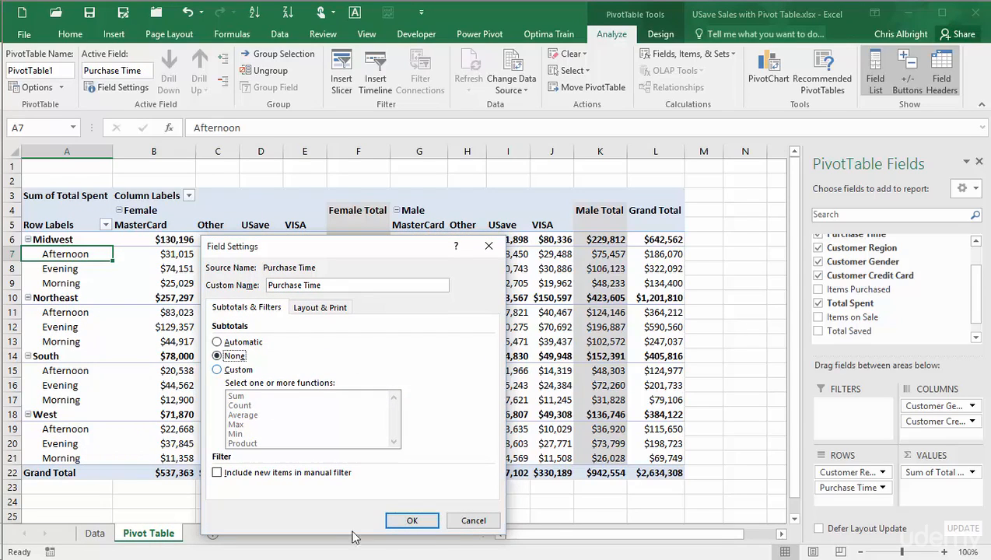
{"action": "left_click", "coordinate": [412, 520]}
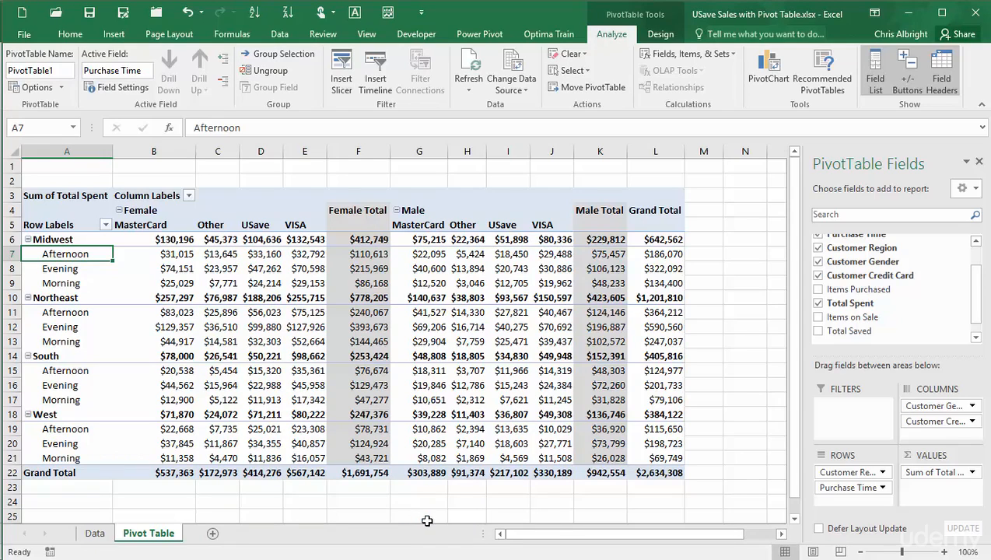
Move Purchase Time above Customer Region in the pivot table's row fields and select the blank Morning subtotal cells B16:D16.
{"action": "left_click_drag", "start_coordinate": [825, 487], "coordinate": [831, 467]}
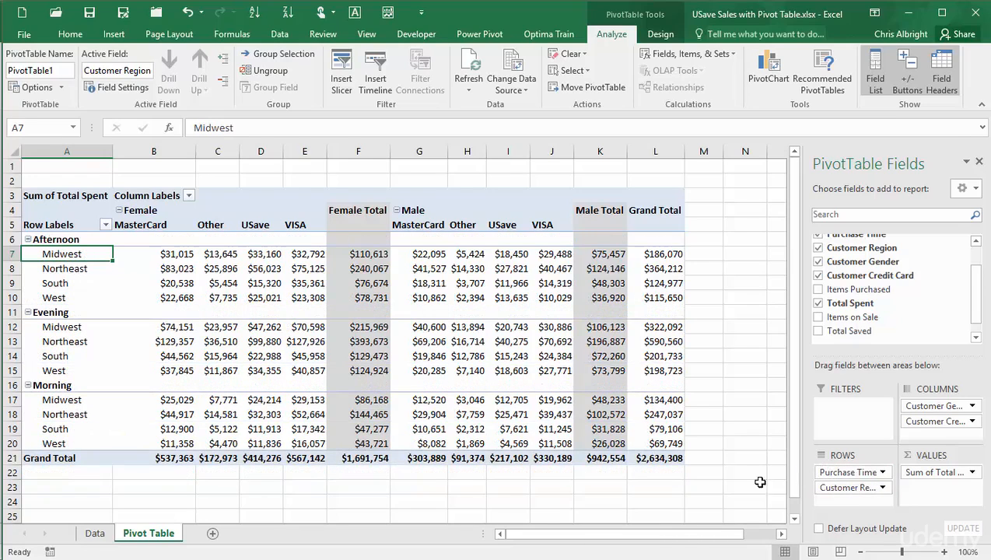
{"action": "left_click_drag", "start_coordinate": [160, 382], "coordinate": [279, 382]}
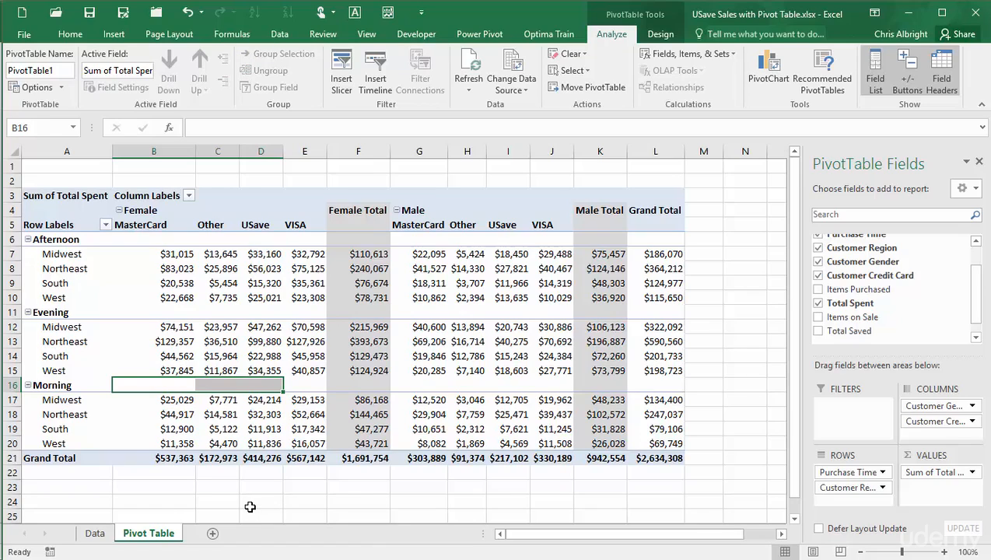
Change the Purchase Time field's subtotals to Custom with the Average function.
{"action": "left_click", "coordinate": [49, 241]}
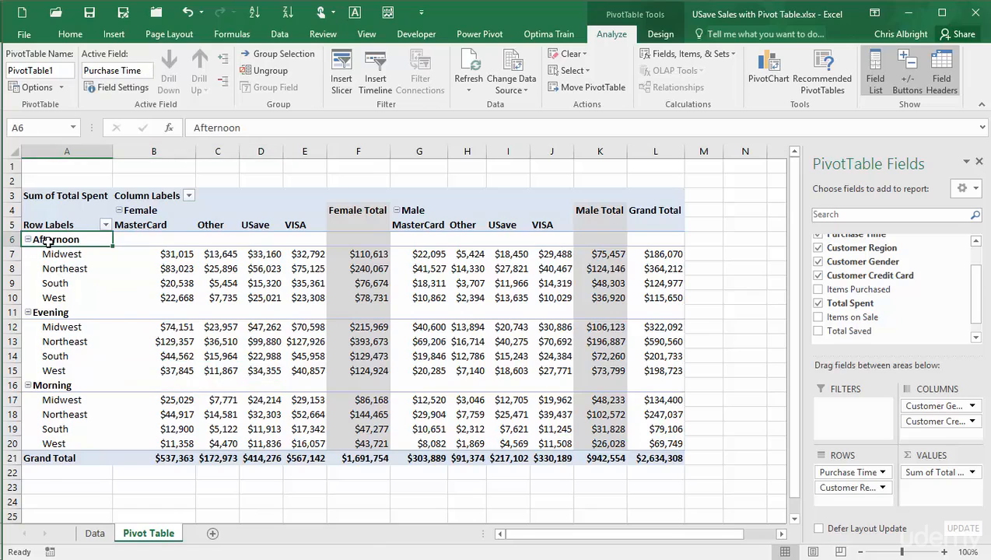
{"action": "right_click", "coordinate": [49, 241]}
{"action": "left_click", "coordinate": [86, 453]}
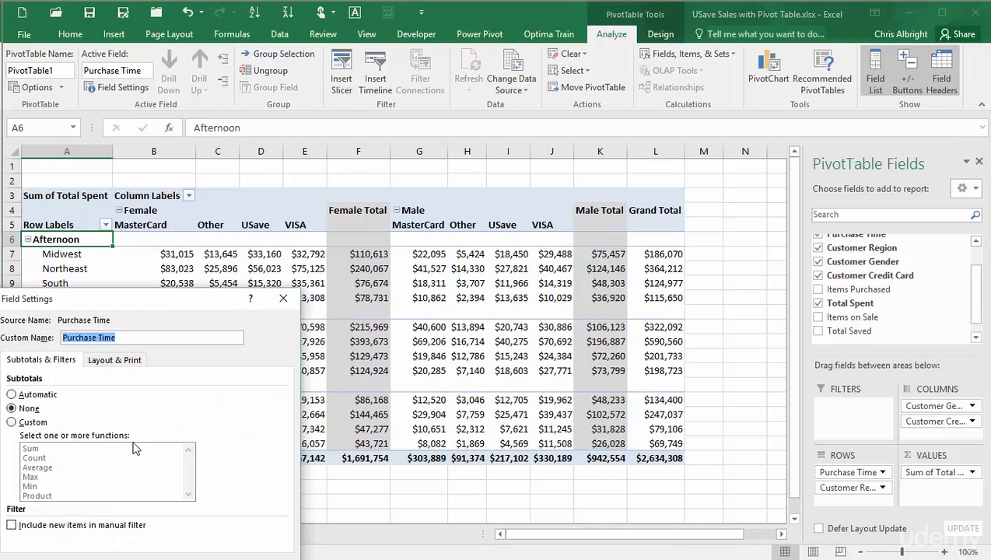
{"action": "left_click_drag", "start_coordinate": [220, 303], "coordinate": [463, 210]}
{"action": "left_click", "coordinate": [257, 330]}
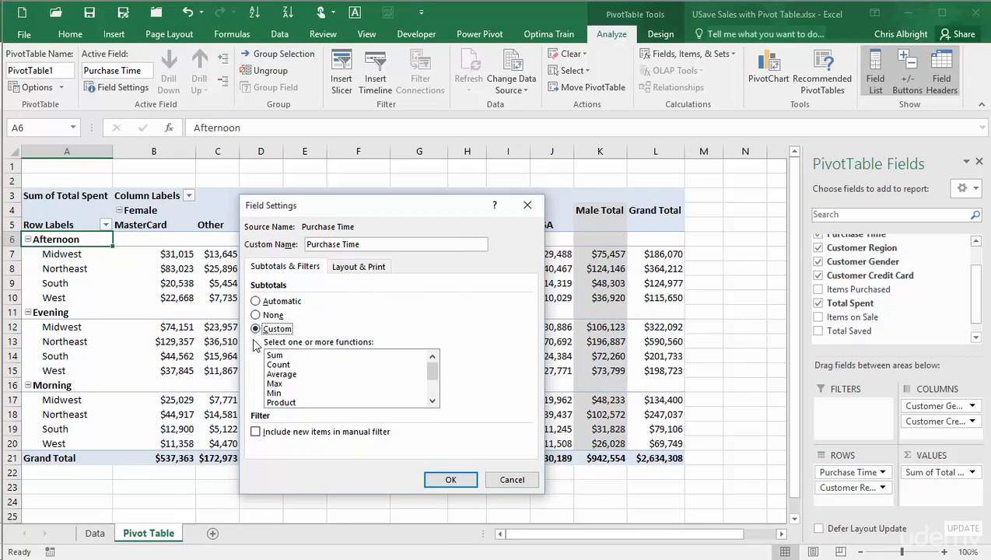
{"action": "left_click", "coordinate": [284, 376]}
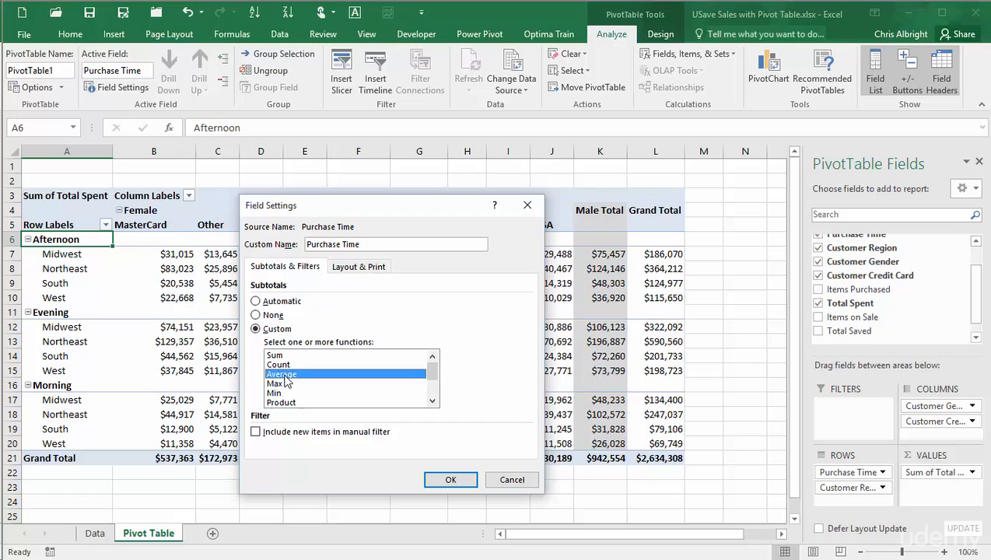
{"action": "left_click", "coordinate": [451, 480]}
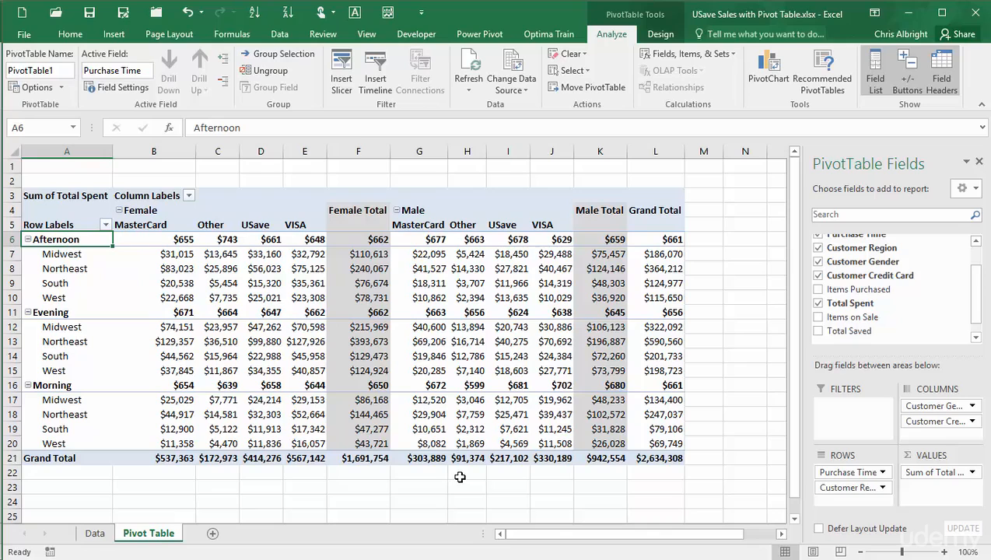
Add Sum, Min and Max to the Purchase Time field's custom subtotal functions alongside Average.
{"action": "right_click", "coordinate": [56, 243]}
{"action": "left_click", "coordinate": [111, 455]}
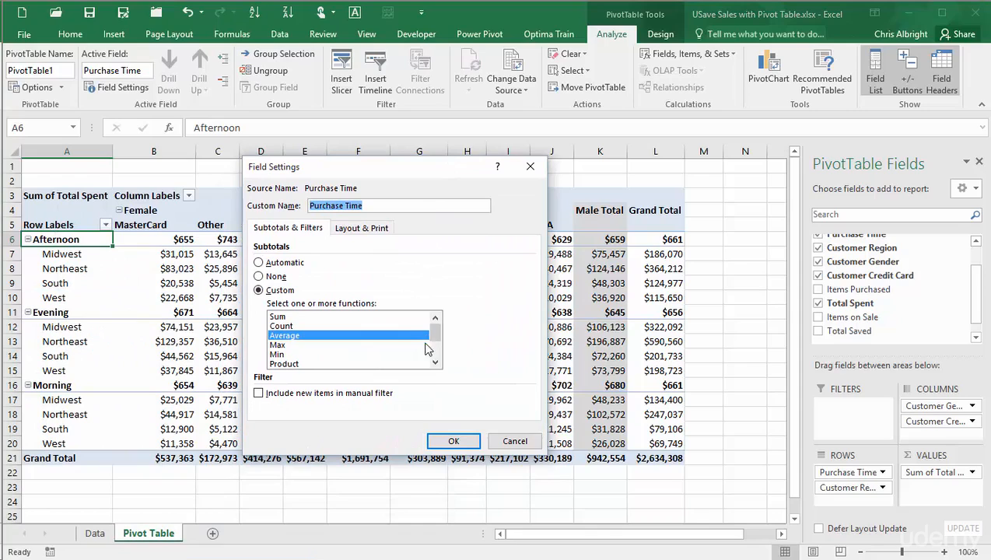
{"action": "left_click", "coordinate": [278, 317]}
{"action": "left_click", "coordinate": [281, 354]}
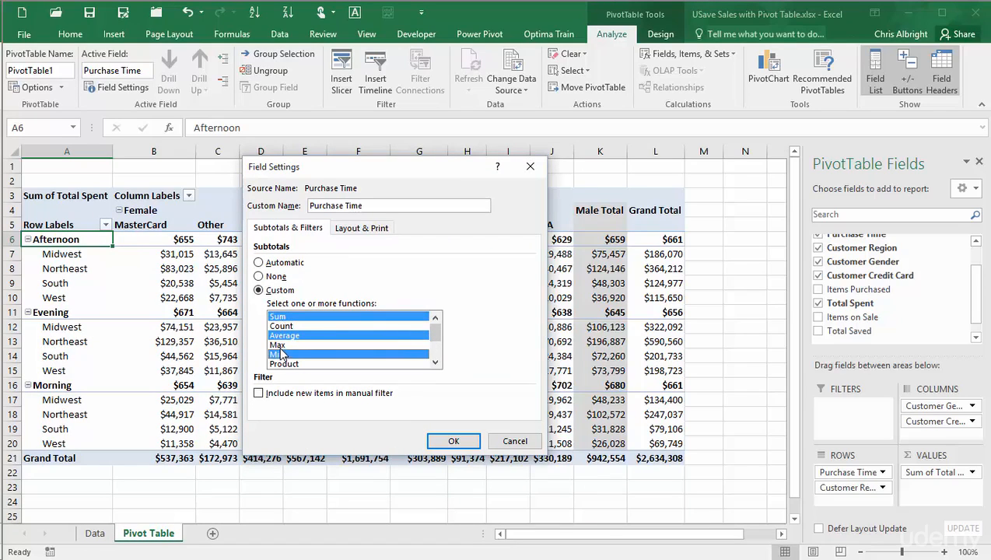
{"action": "left_click", "coordinate": [277, 345]}
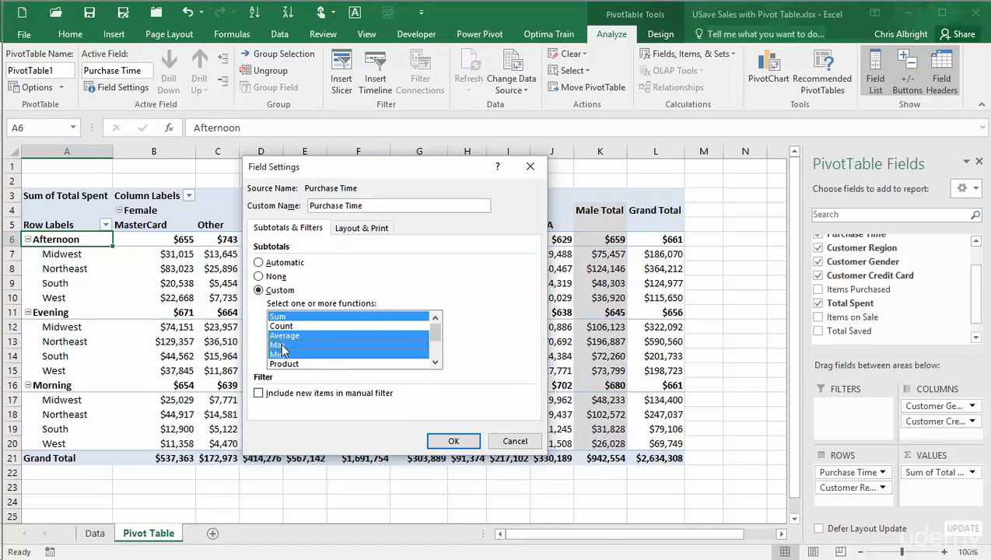
{"action": "left_click", "coordinate": [454, 441]}
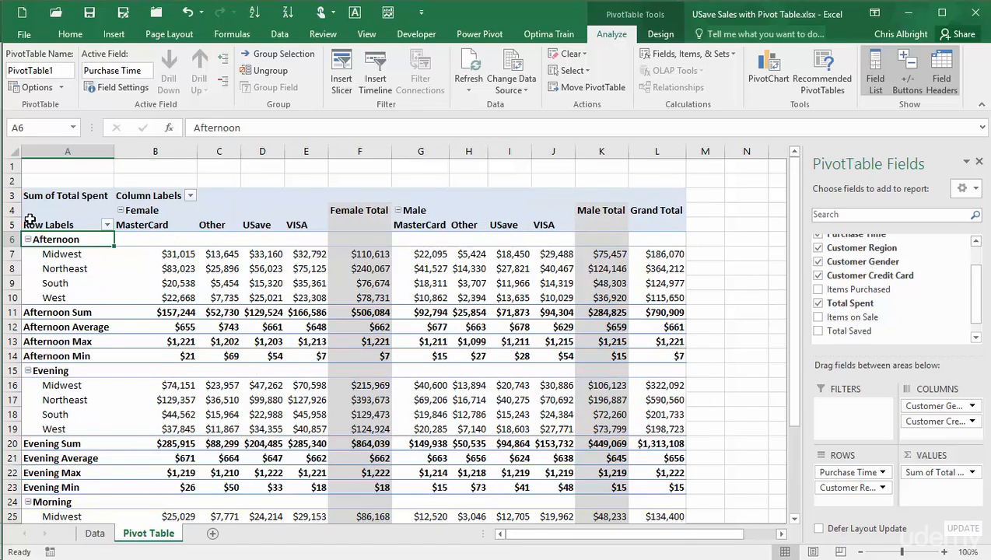
{"action": "right_click", "coordinate": [56, 237]}
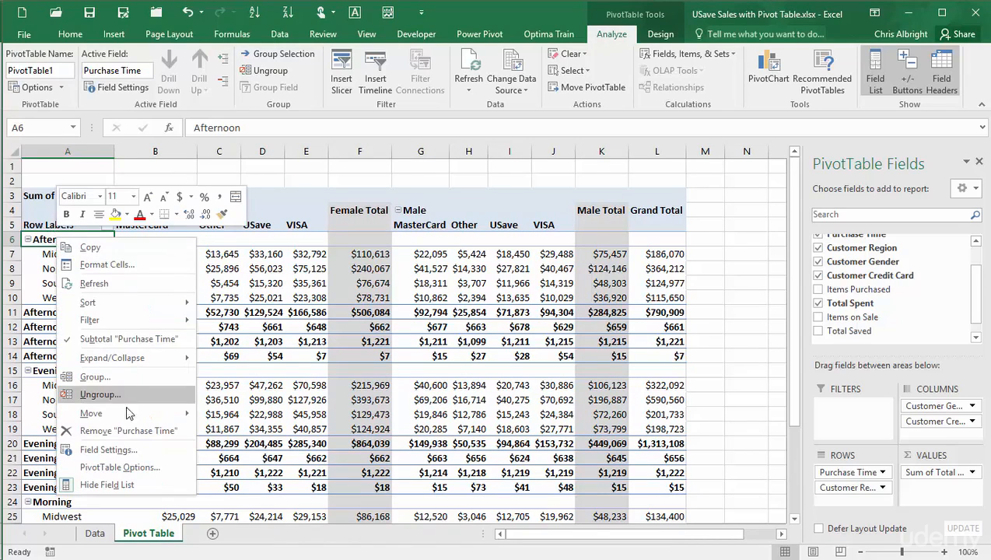
{"action": "left_click", "coordinate": [120, 453]}
{"action": "left_click_drag", "start_coordinate": [182, 291], "coordinate": [479, 149]}
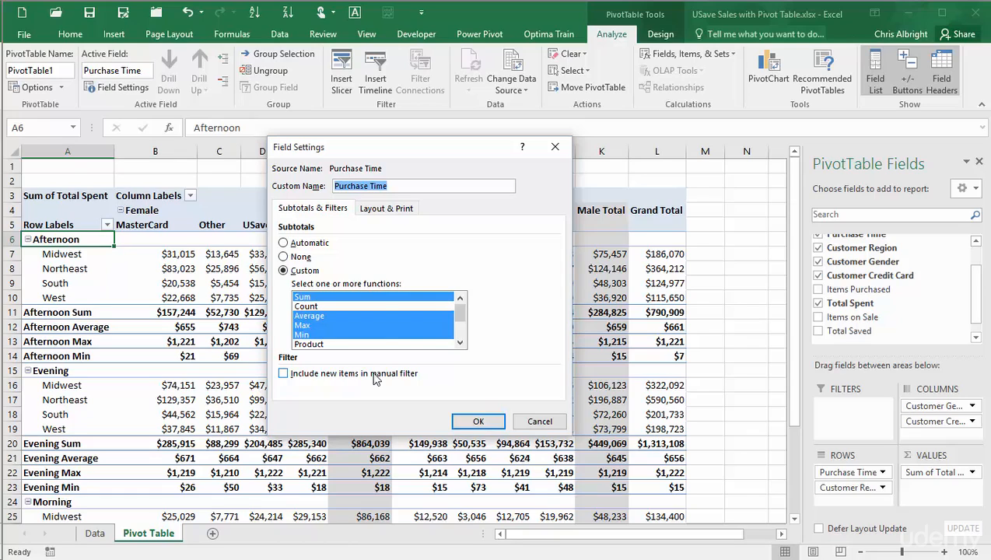
{"action": "left_click", "coordinate": [386, 210]}
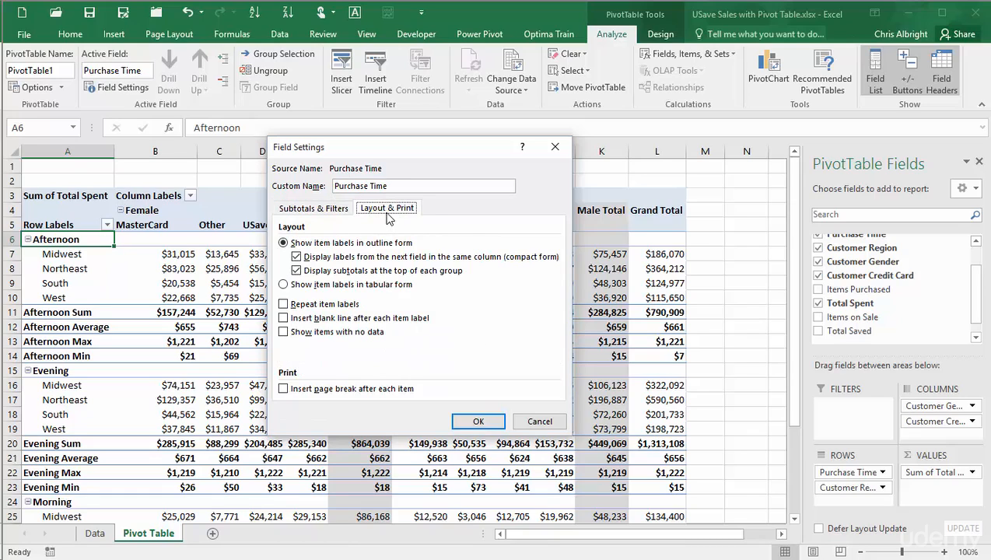
{"action": "left_click", "coordinate": [283, 333]}
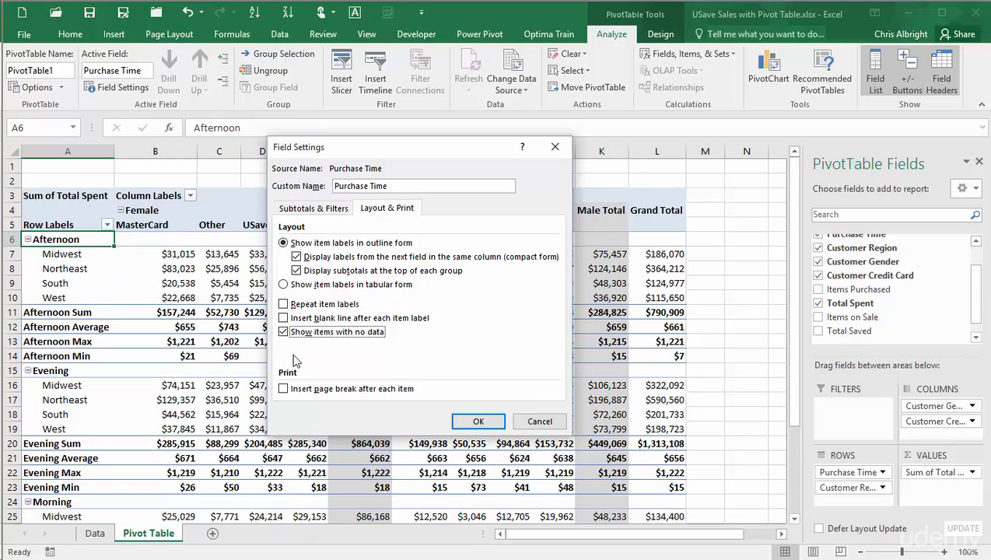
{"action": "left_click", "coordinate": [539, 421]}
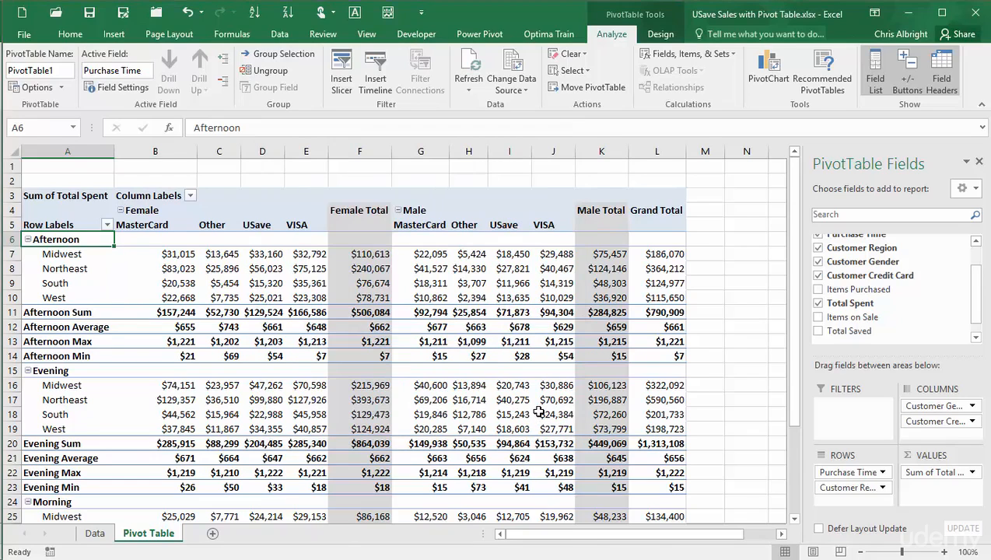